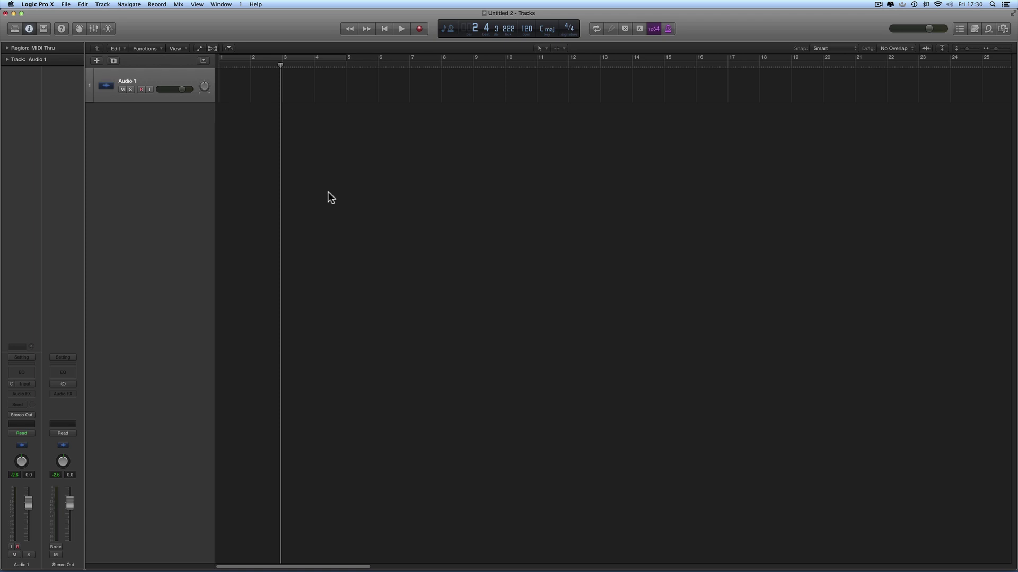
Step: Consult the FLOW.jpg diagram in Preview, toggling the track inspector off and back on
{"action": "key", "text": "super+Tab"}
{"action": "key", "text": "super+Tab"}
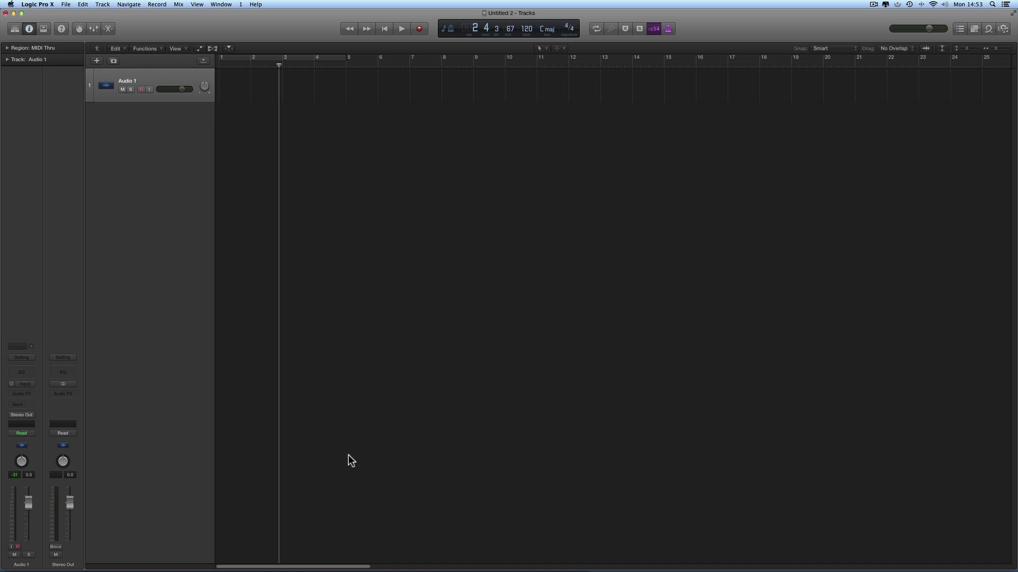
{"action": "left_click", "coordinate": [29, 29]}
{"action": "left_click", "coordinate": [29, 29]}
{"action": "key", "text": "super+Tab"}
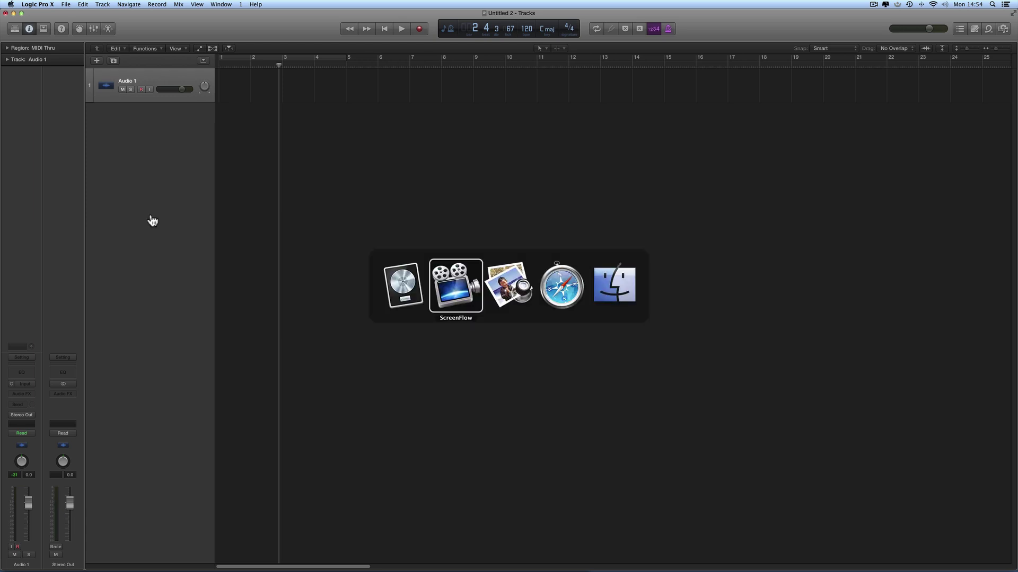
{"action": "key", "text": "super+Tab"}
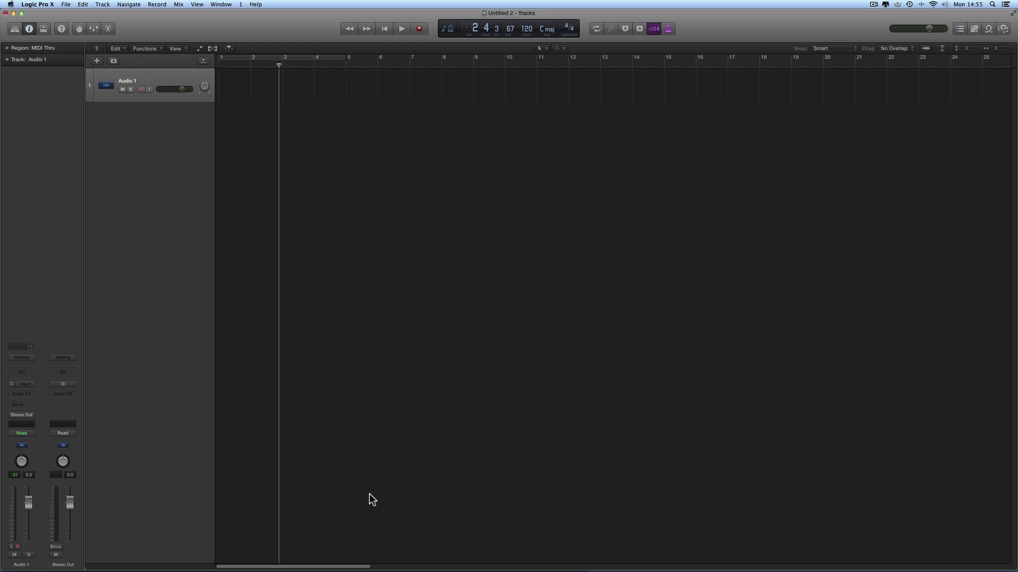
Step: Route Input 1 into the Audio 1 track's input slot
{"action": "left_click", "coordinate": [32, 384]}
{"action": "mouse_move", "coordinate": [40, 398]}
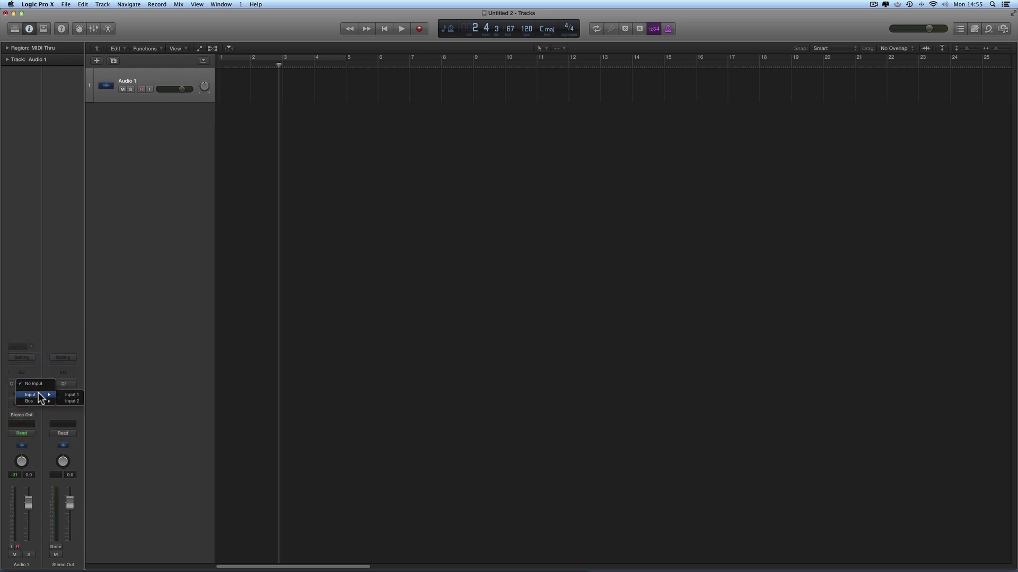
{"action": "left_click", "coordinate": [81, 396]}
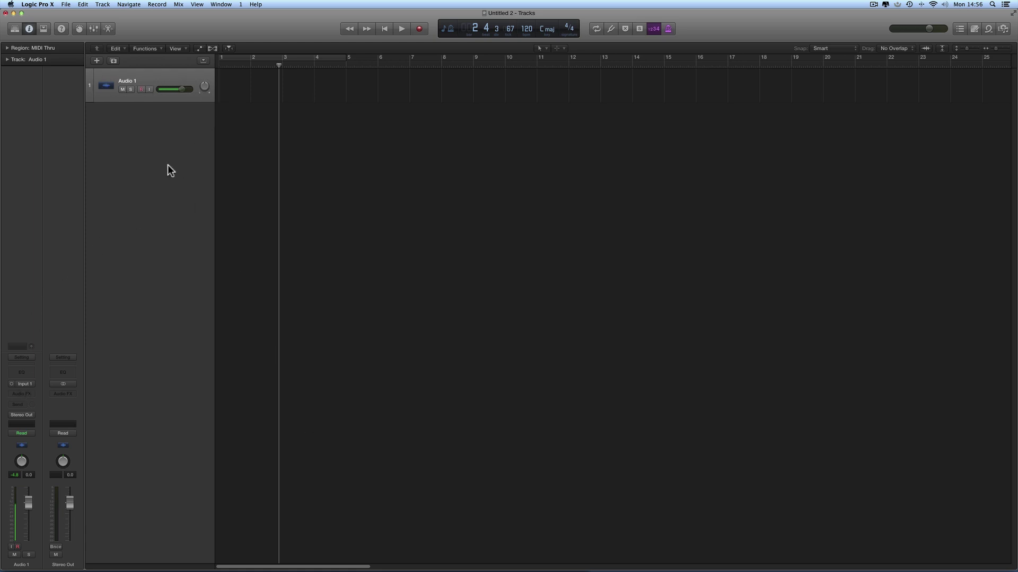
Step: Enable input monitoring on Audio 1 and bring up the Audio device preferences
{"action": "left_click", "coordinate": [150, 89]}
{"action": "left_click", "coordinate": [41, 5]}
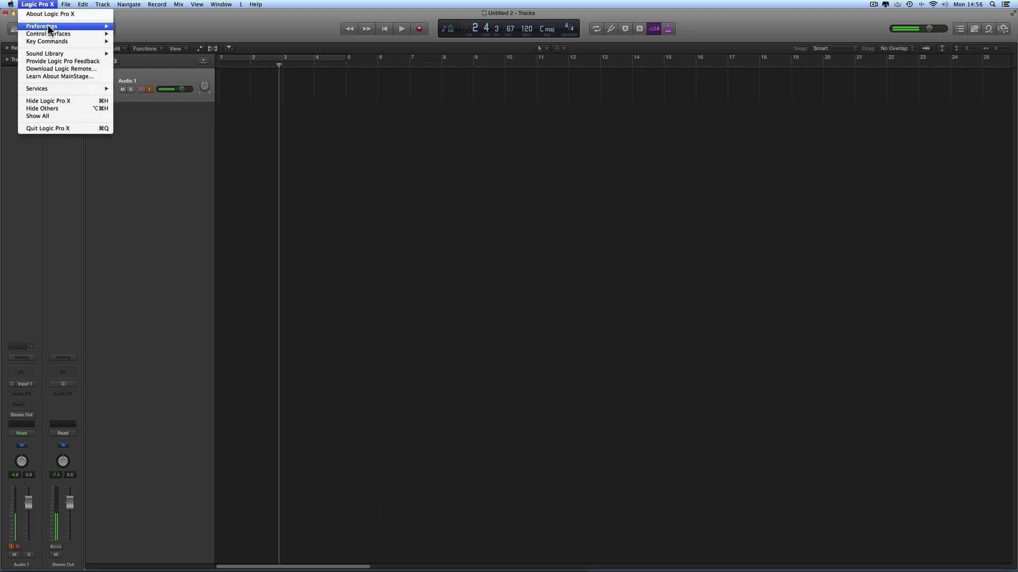
{"action": "mouse_move", "coordinate": [49, 26]}
{"action": "left_click", "coordinate": [133, 34]}
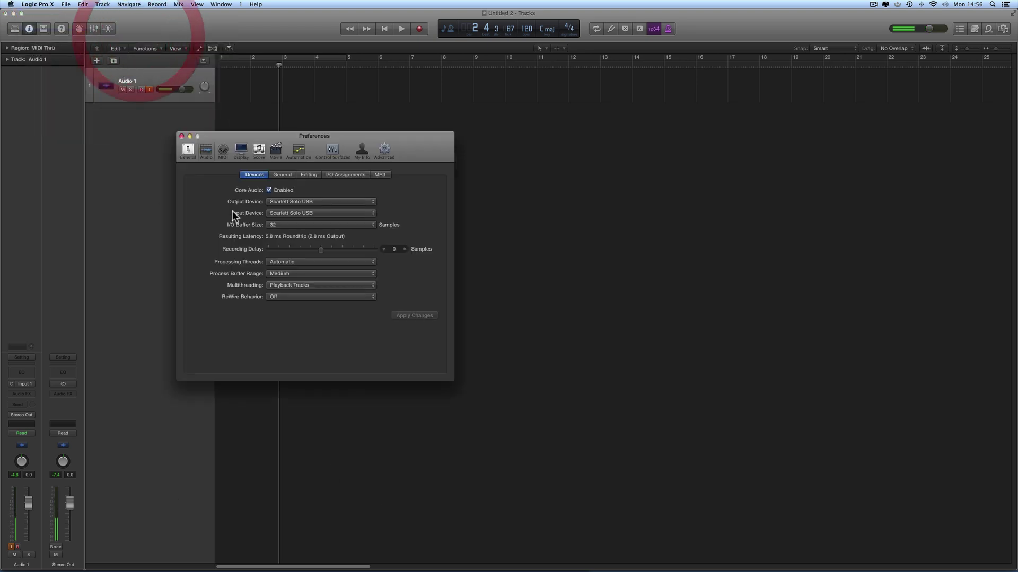
Step: Set the I/O buffer size to 1024 samples and apply it (50.7 ms latency)
{"action": "left_click", "coordinate": [284, 226]}
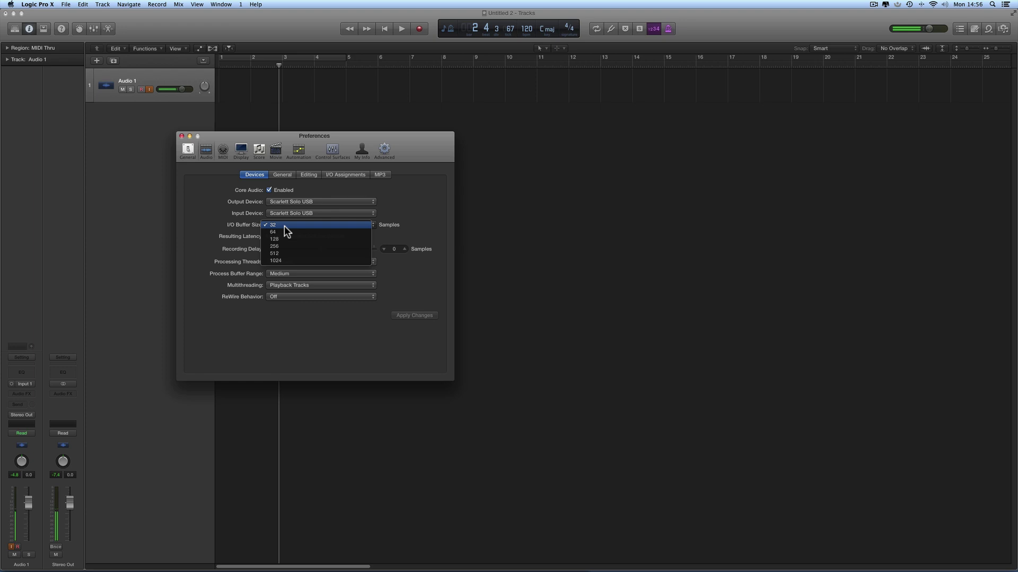
{"action": "left_click", "coordinate": [291, 262]}
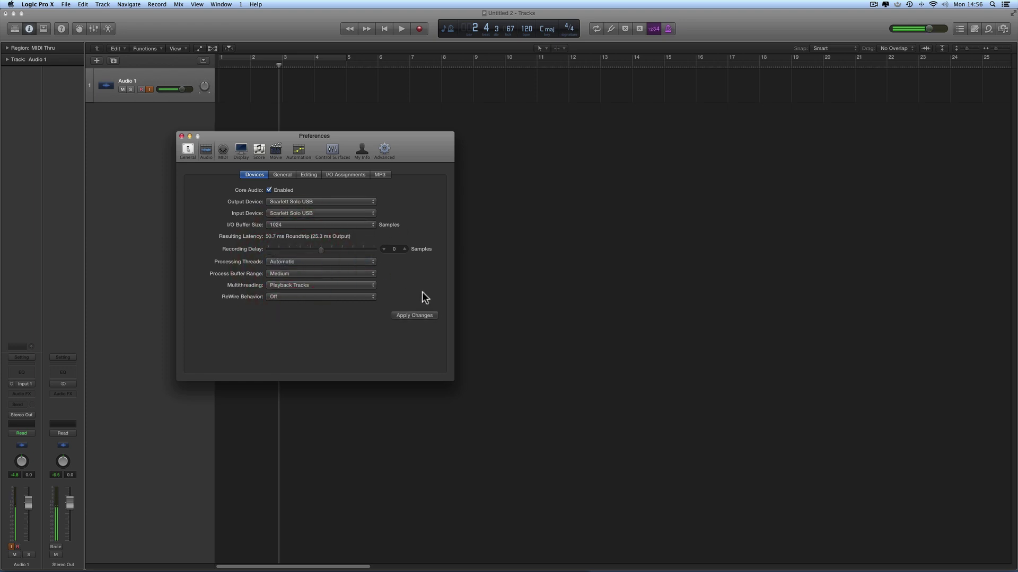
{"action": "left_click", "coordinate": [412, 316]}
Step: Return the I/O buffer size to 32 samples and apply the change
{"action": "left_click", "coordinate": [296, 227]}
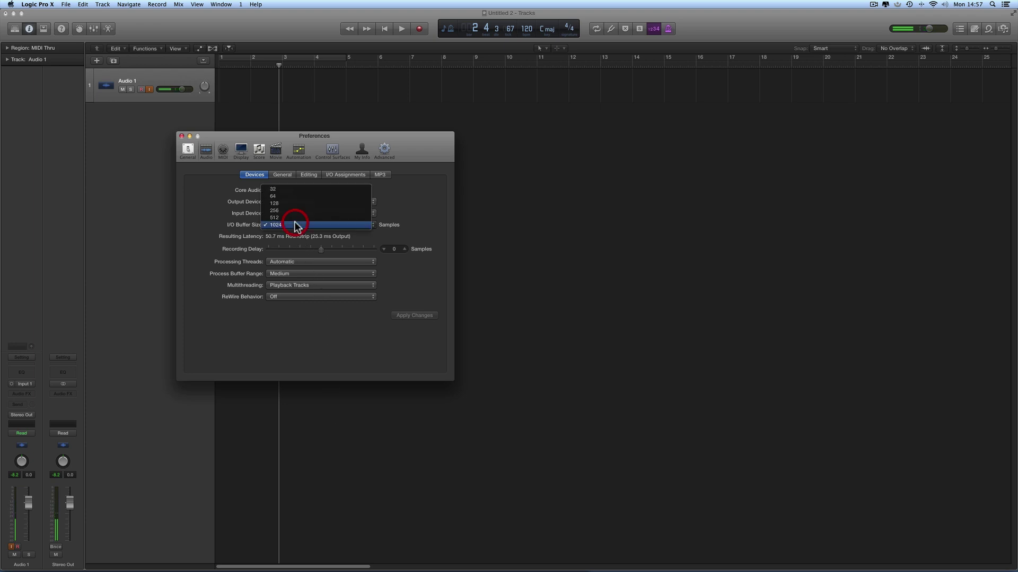
{"action": "left_click", "coordinate": [277, 185]}
{"action": "left_click", "coordinate": [403, 316]}
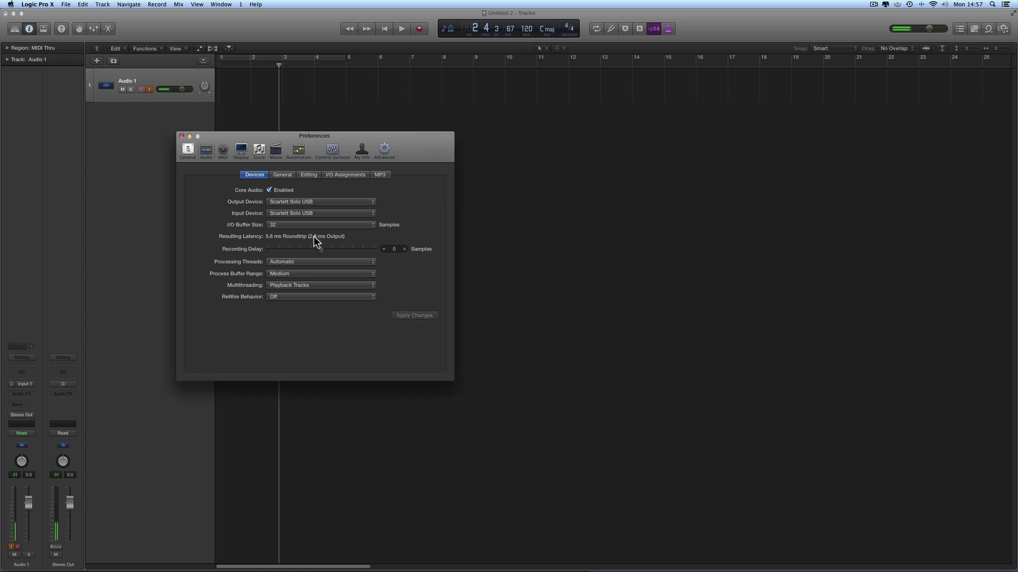
{"action": "left_click", "coordinate": [295, 227]}
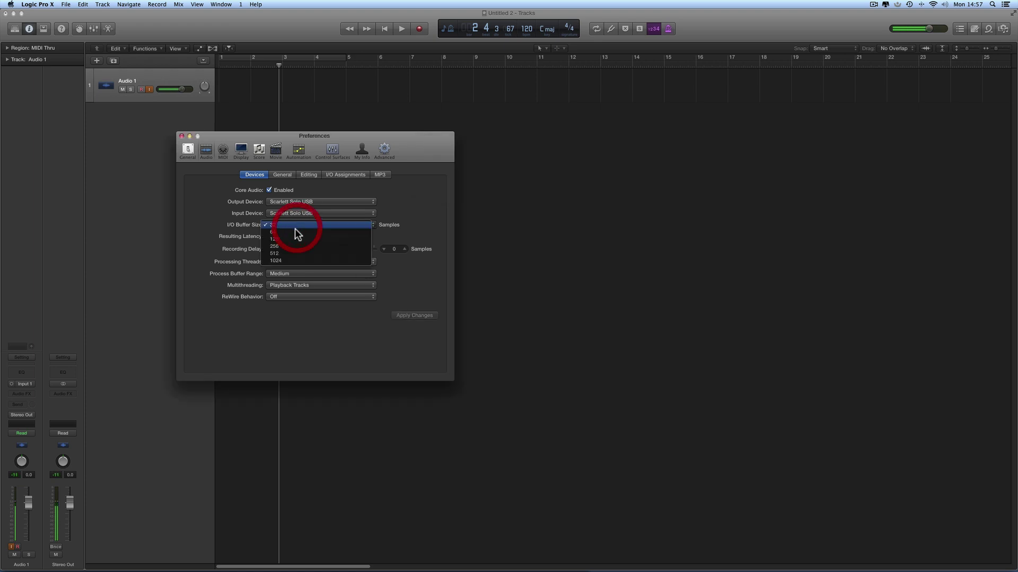
{"action": "left_click", "coordinate": [406, 217]}
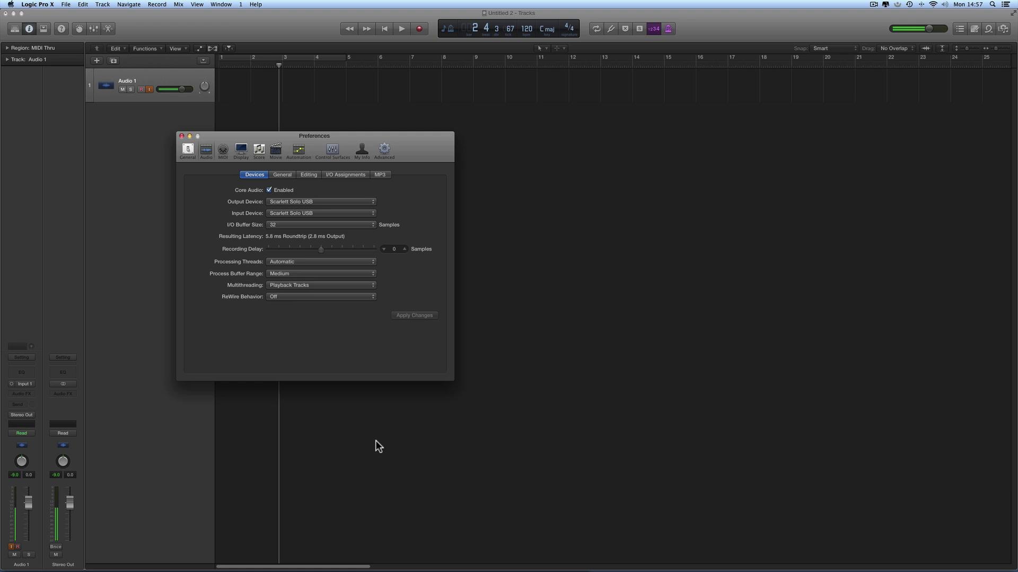
Step: Close Preferences and insert a mono Space Designer reverb on Audio 1, repositioning its window
{"action": "left_click", "coordinate": [182, 137]}
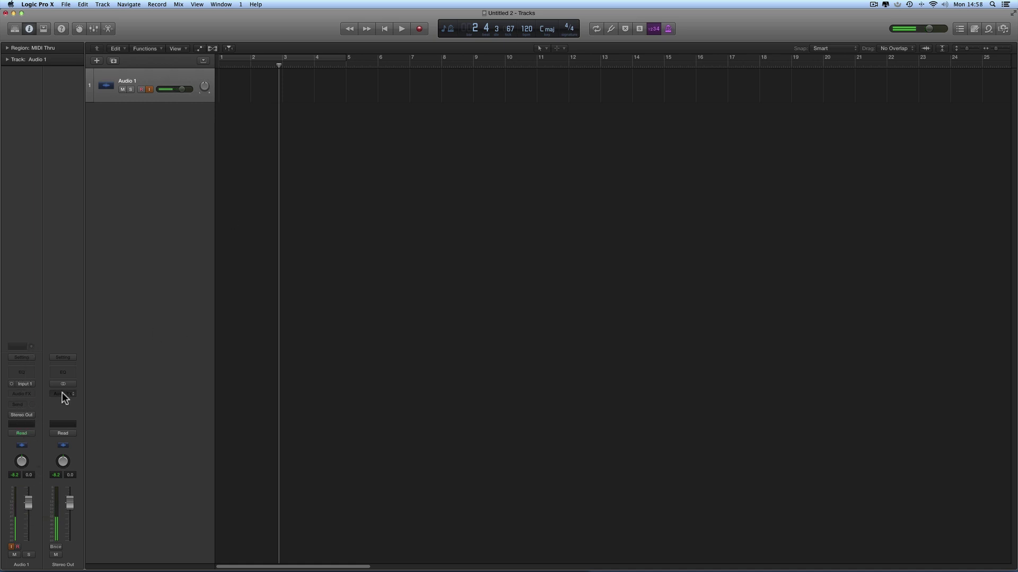
{"action": "left_click", "coordinate": [30, 393]}
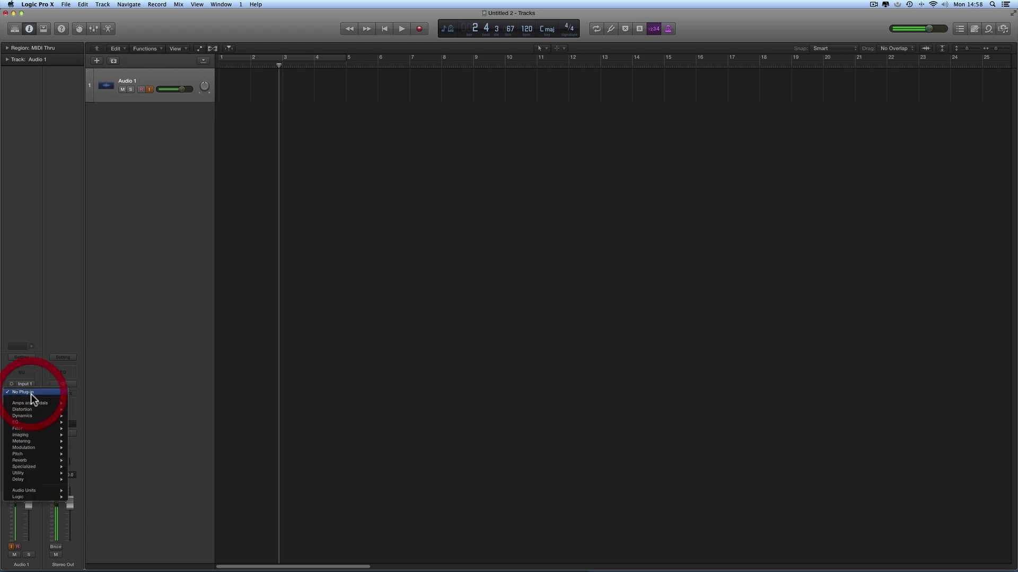
{"action": "mouse_move", "coordinate": [34, 459]}
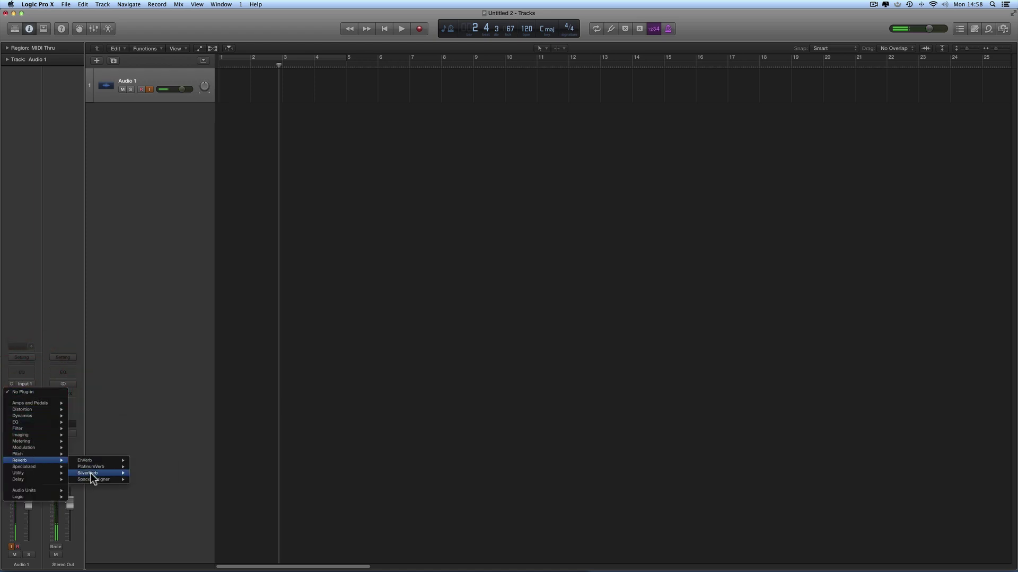
{"action": "mouse_move", "coordinate": [93, 479]}
{"action": "left_click", "coordinate": [145, 479]}
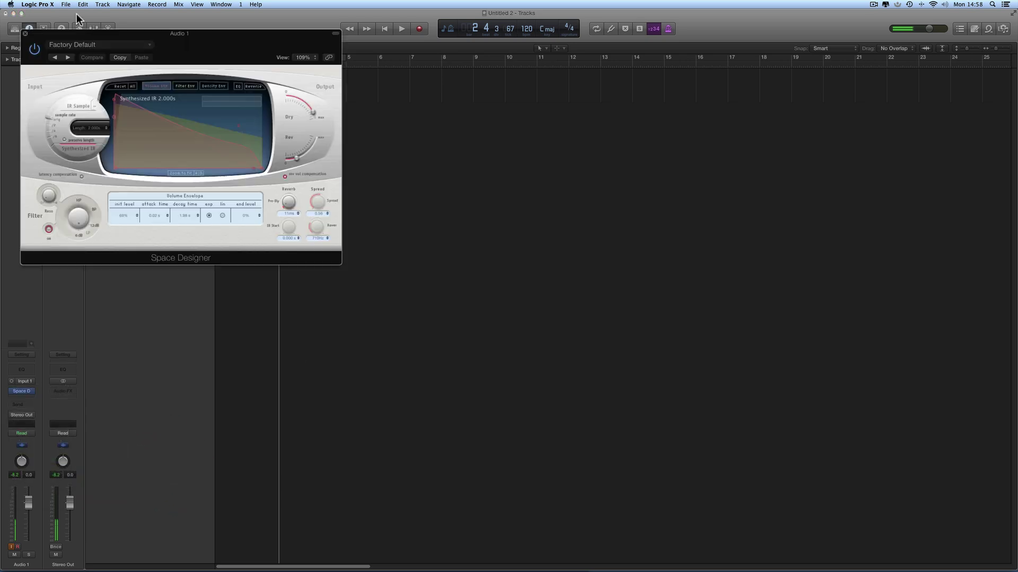
{"action": "left_click_drag", "start_coordinate": [63, 32], "coordinate": [157, 110]}
Step: Load the Halls > 1.3s Medium Hall preset and lower the Rev level to about -28 dB
{"action": "left_click", "coordinate": [172, 120]}
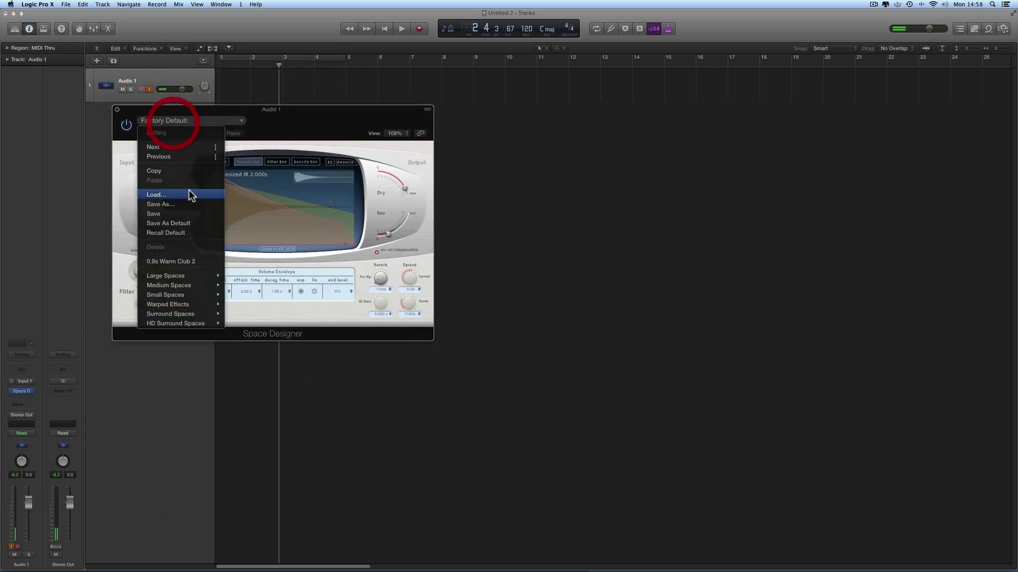
{"action": "mouse_move", "coordinate": [173, 284]}
{"action": "mouse_move", "coordinate": [240, 296]}
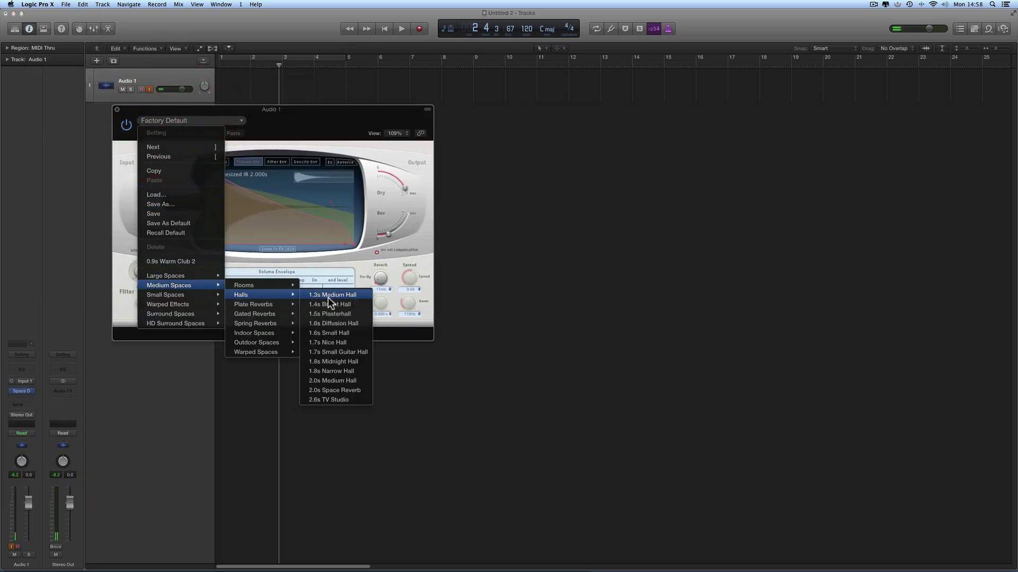
{"action": "left_click", "coordinate": [327, 297]}
{"action": "left_click_drag", "start_coordinate": [392, 232], "coordinate": [391, 226]}
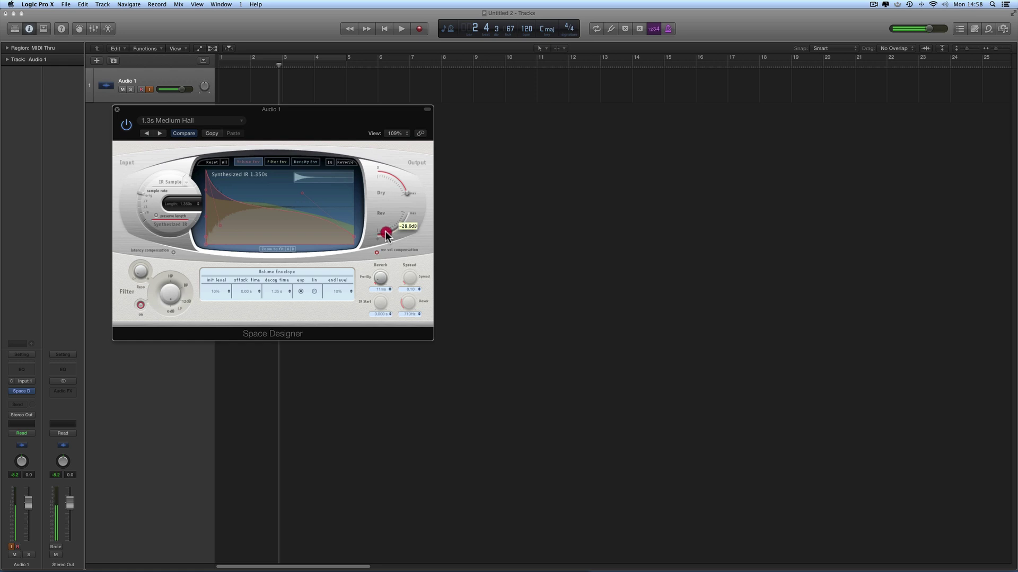
{"action": "left_click_drag", "start_coordinate": [195, 109], "coordinate": [230, 161]}
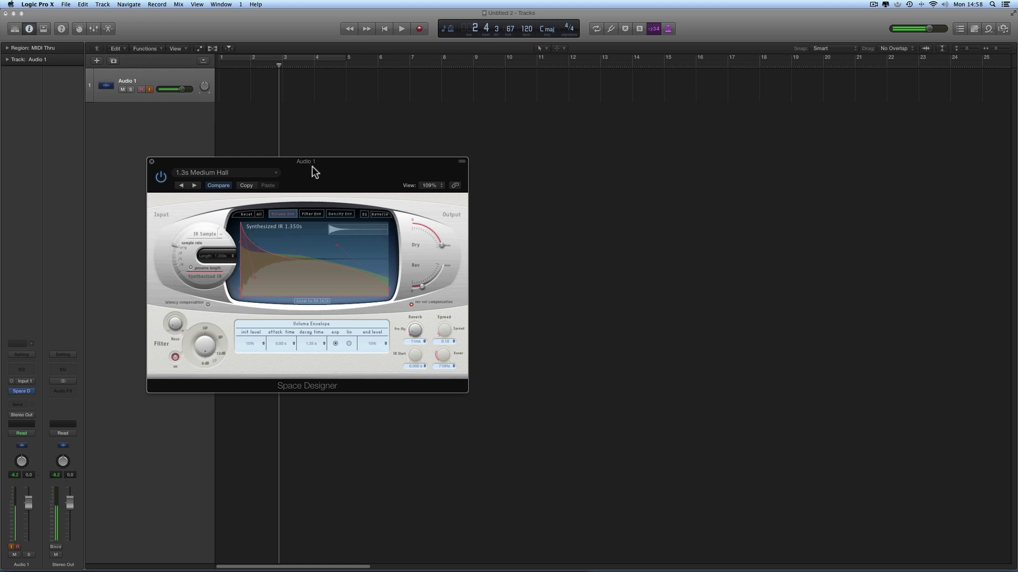
Step: Cycle bars 1–5 and record a roughly two-bar region, Untitled 2_1#22, on Audio 1
{"action": "left_click", "coordinate": [300, 59]}
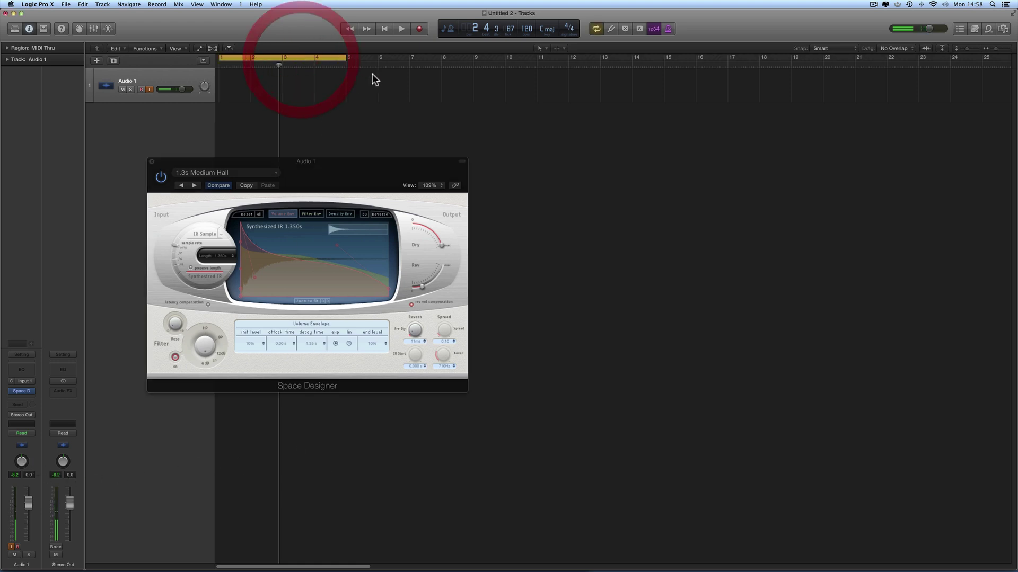
{"action": "left_click", "coordinate": [418, 31]}
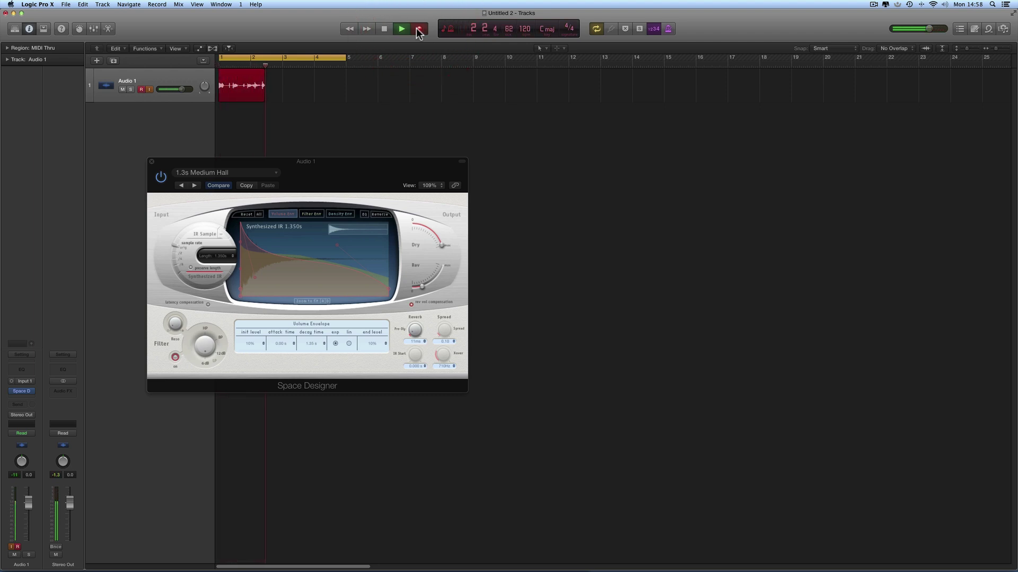
{"action": "left_click", "coordinate": [385, 30]}
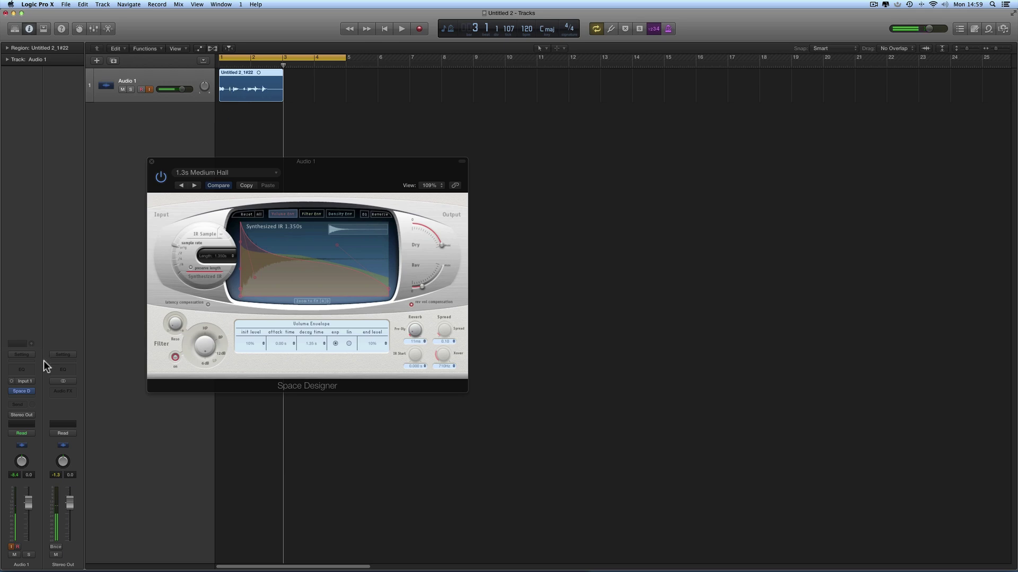
Step: Bypass the Space Designer insert and play back the recorded region, then stop
{"action": "left_click", "coordinate": [12, 395]}
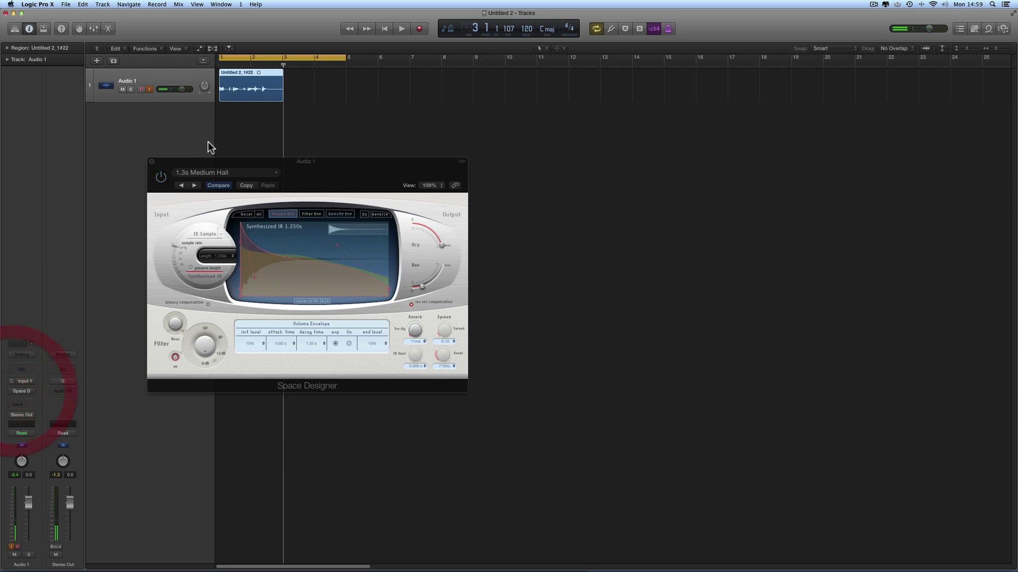
{"action": "left_click", "coordinate": [401, 30]}
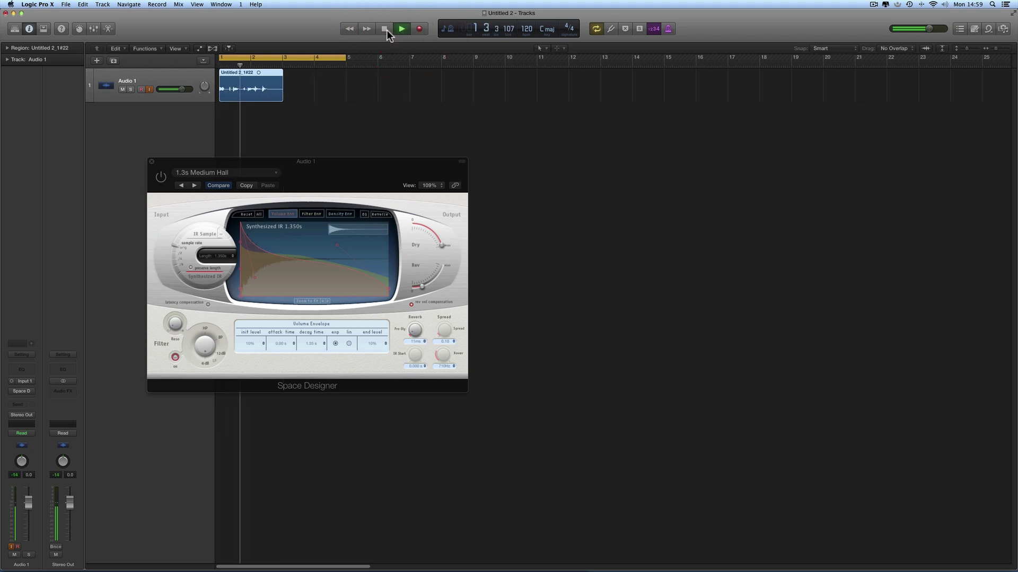
{"action": "left_click", "coordinate": [386, 30]}
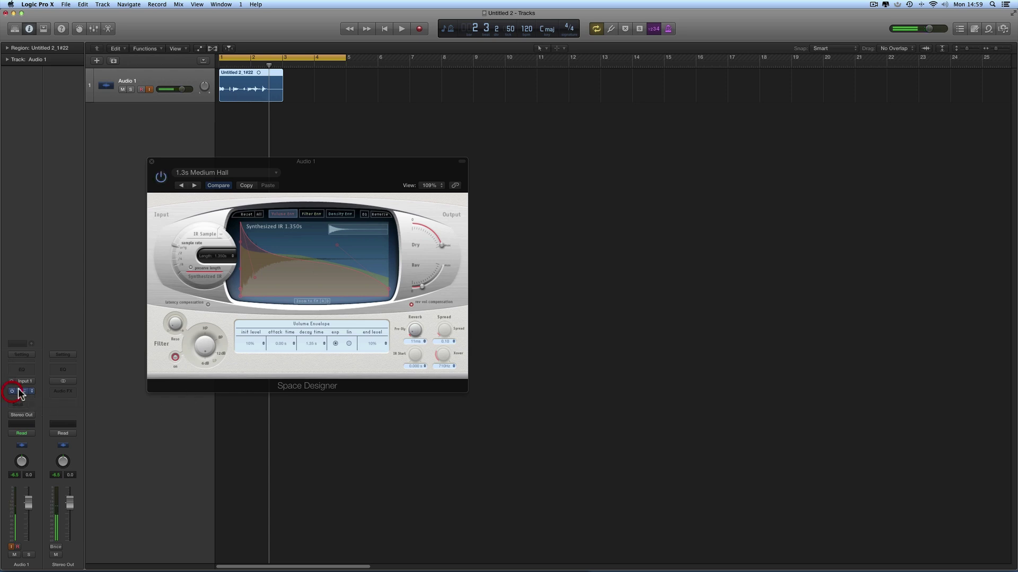
Step: Load the Gated Reverbs > 0.9s Room Reverse preset and lower its reverb output level
{"action": "left_click", "coordinate": [208, 175]}
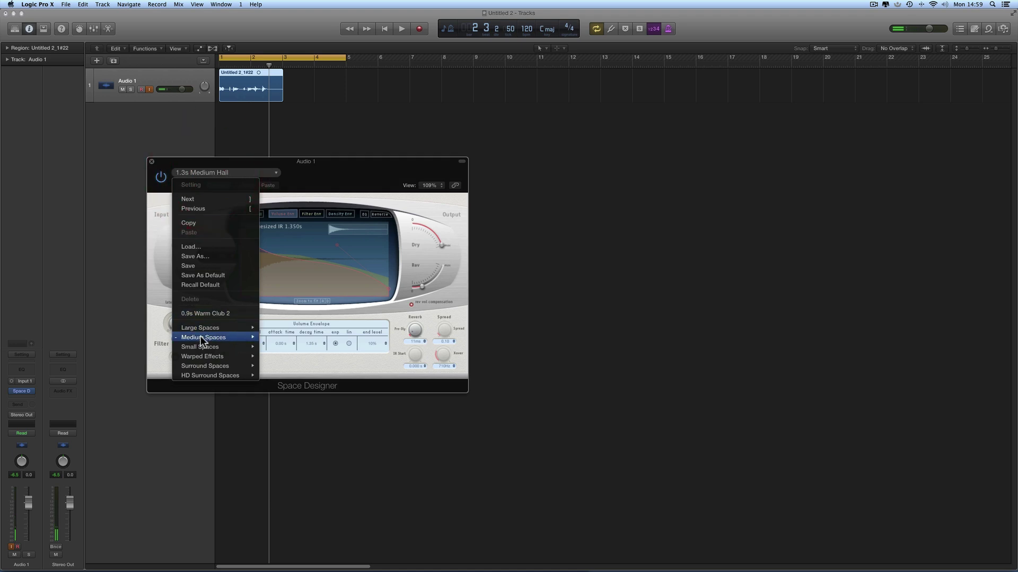
{"action": "mouse_move", "coordinate": [200, 336]}
{"action": "mouse_move", "coordinate": [282, 357]}
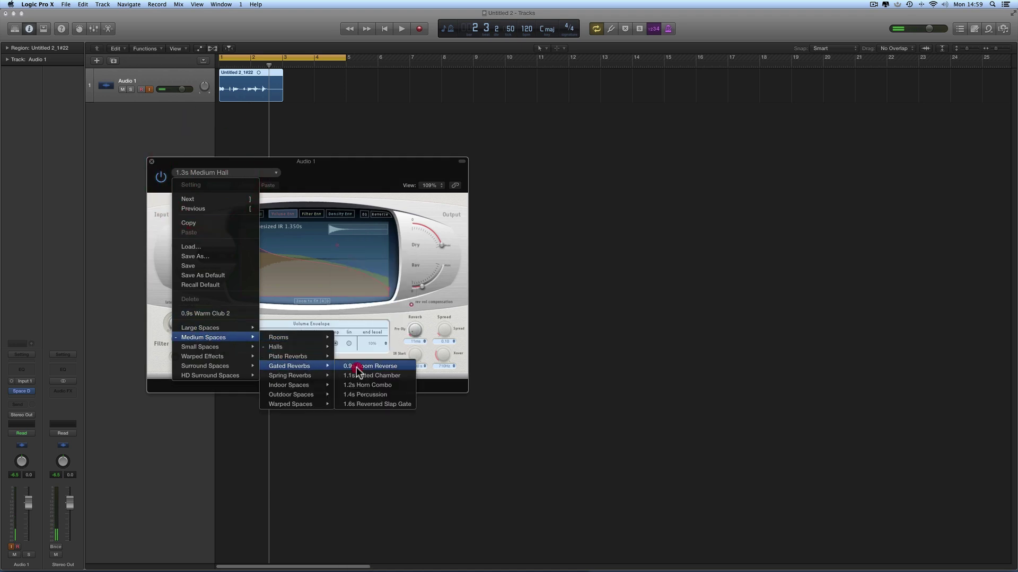
{"action": "left_click", "coordinate": [354, 369]}
{"action": "left_click_drag", "start_coordinate": [431, 284], "coordinate": [430, 291]}
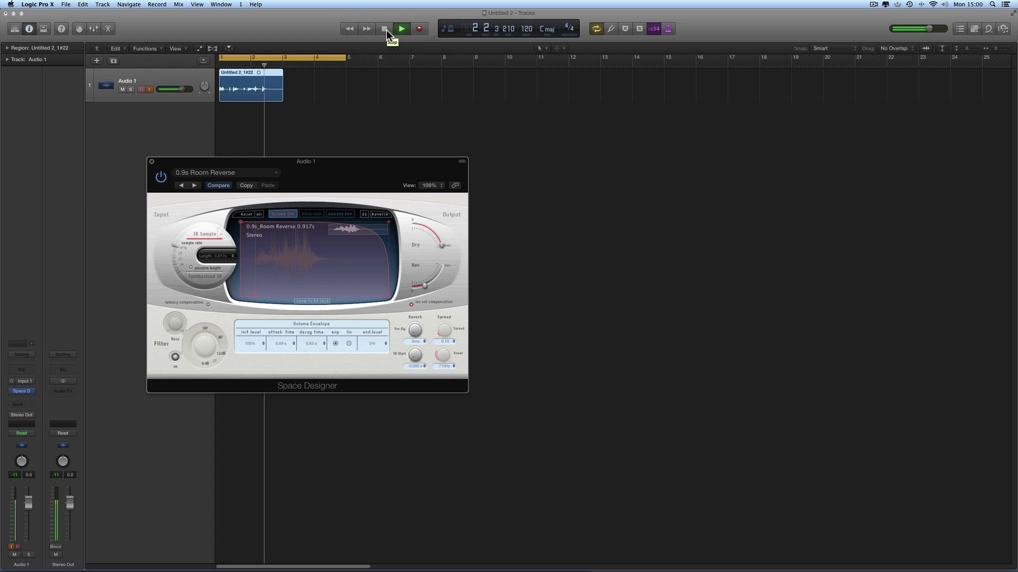
Step: Stop playback and bypass the Space Designer plug-in, moving its window aside
{"action": "left_click", "coordinate": [385, 30]}
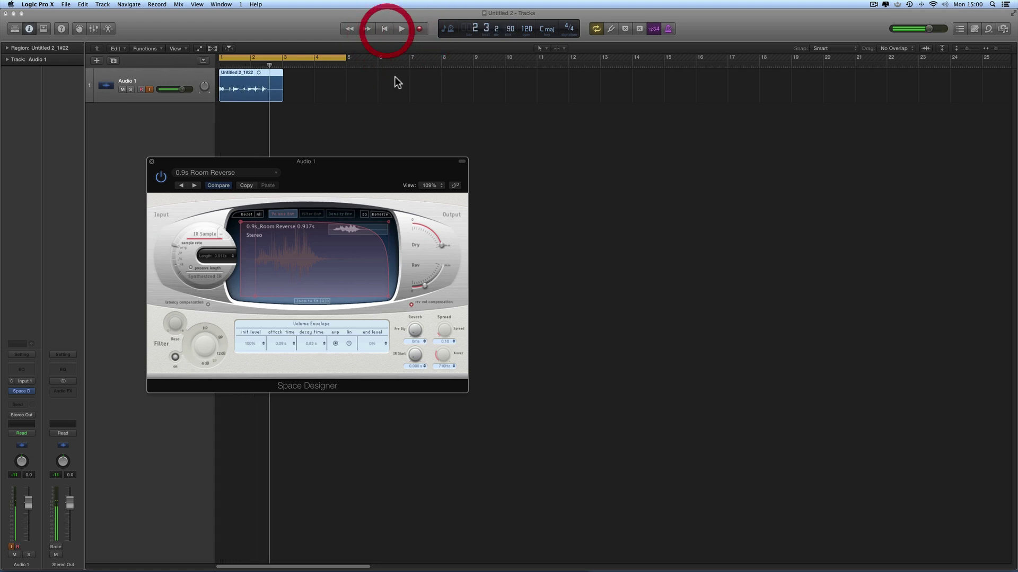
{"action": "left_click", "coordinate": [160, 178]}
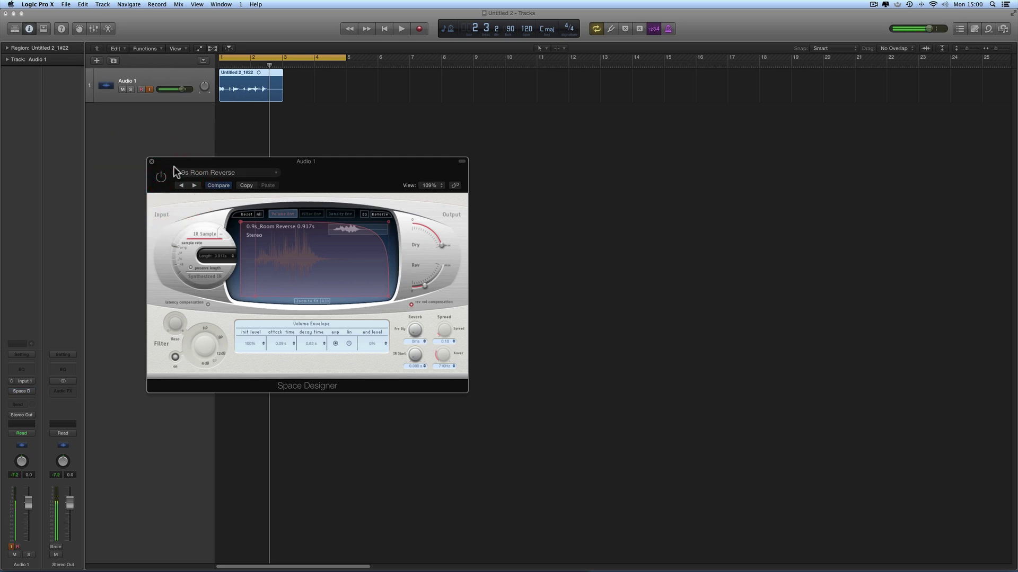
{"action": "left_click_drag", "start_coordinate": [173, 167], "coordinate": [284, 182]}
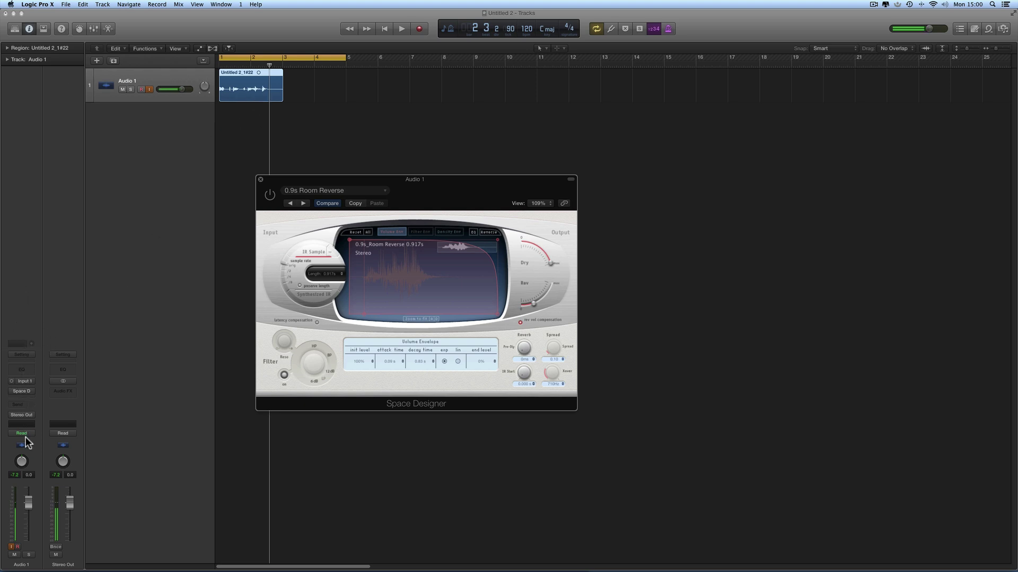
{"action": "mouse_move", "coordinate": [23, 433]}
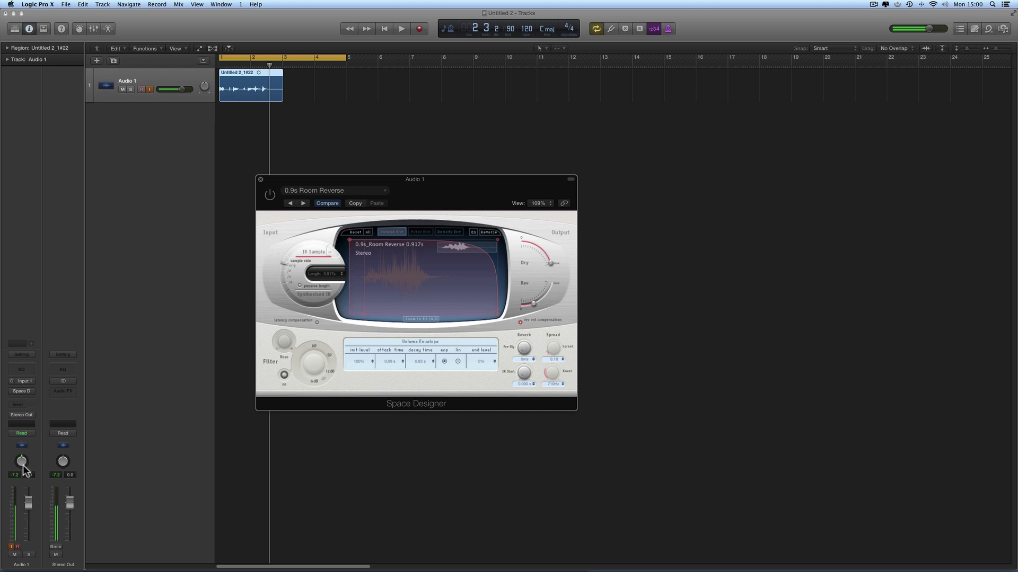